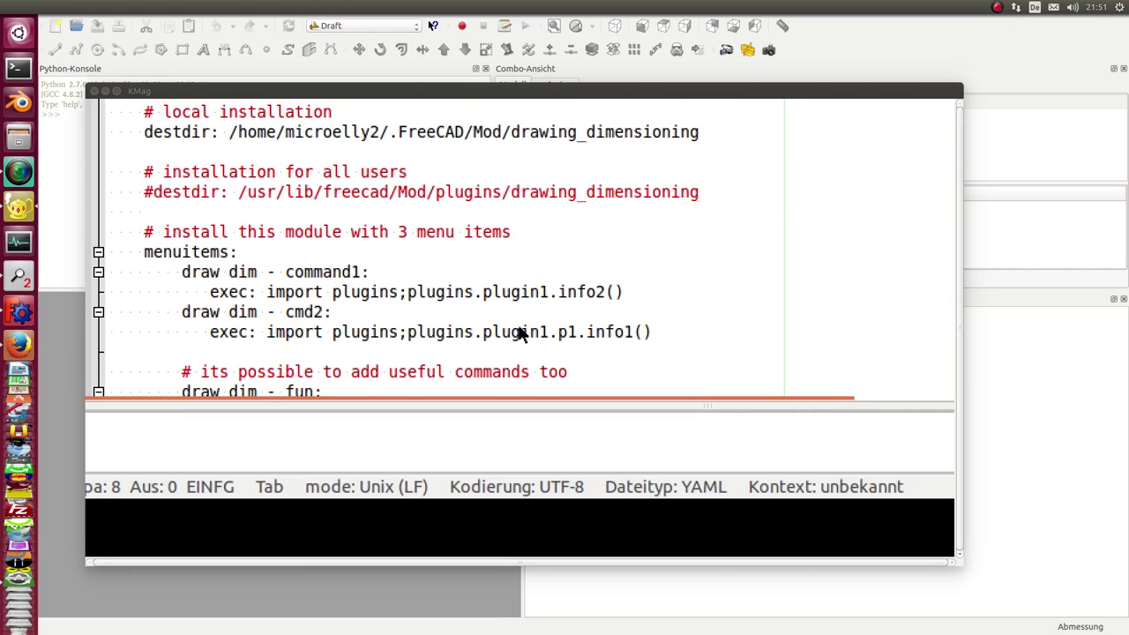
# Step: Scroll down to the sipoc menu entry line and mark its end
pyautogui.scroll(-2, 518, 333)
pyautogui.scroll(-2, 518, 333)
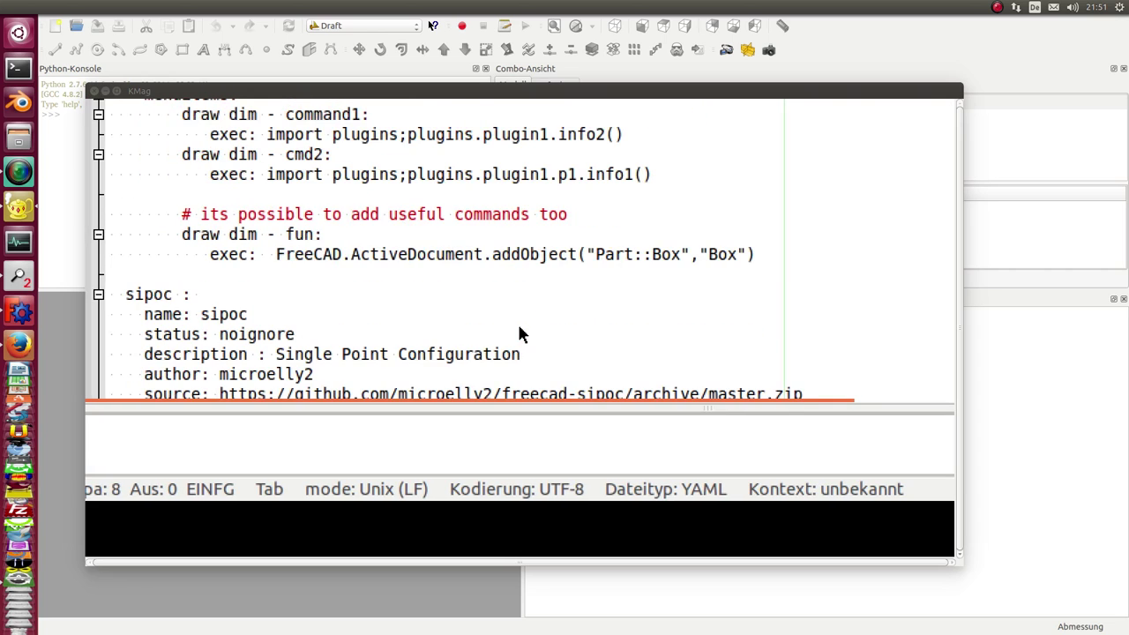
pyautogui.scroll(-2, 518, 333)
pyautogui.scroll(-2, 518, 333)
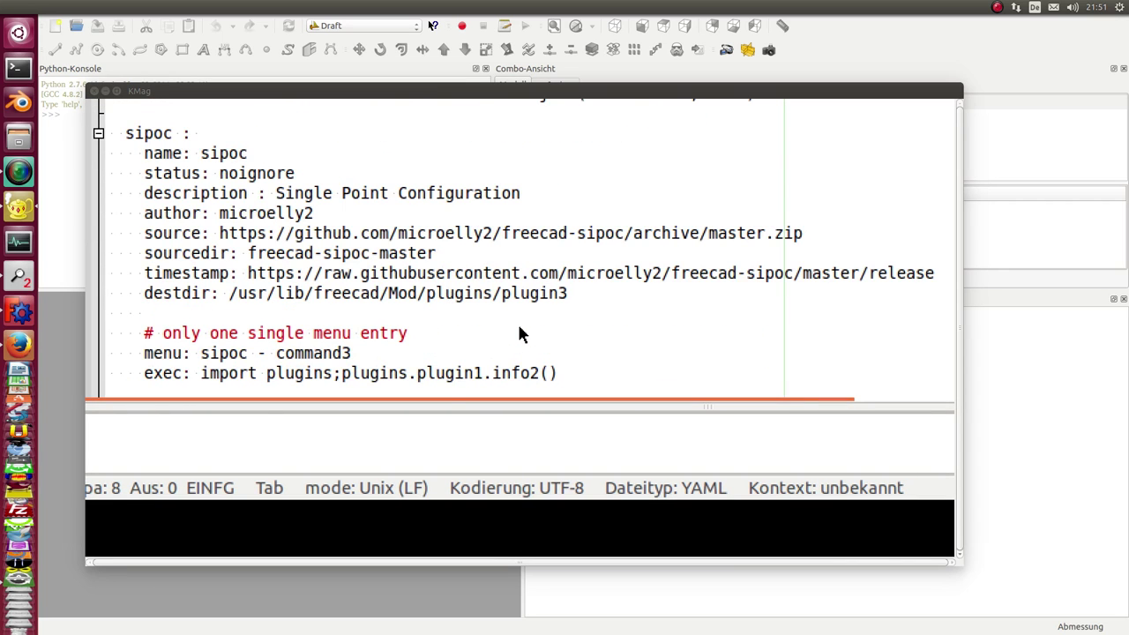
pyautogui.scroll(-2, 519, 334)
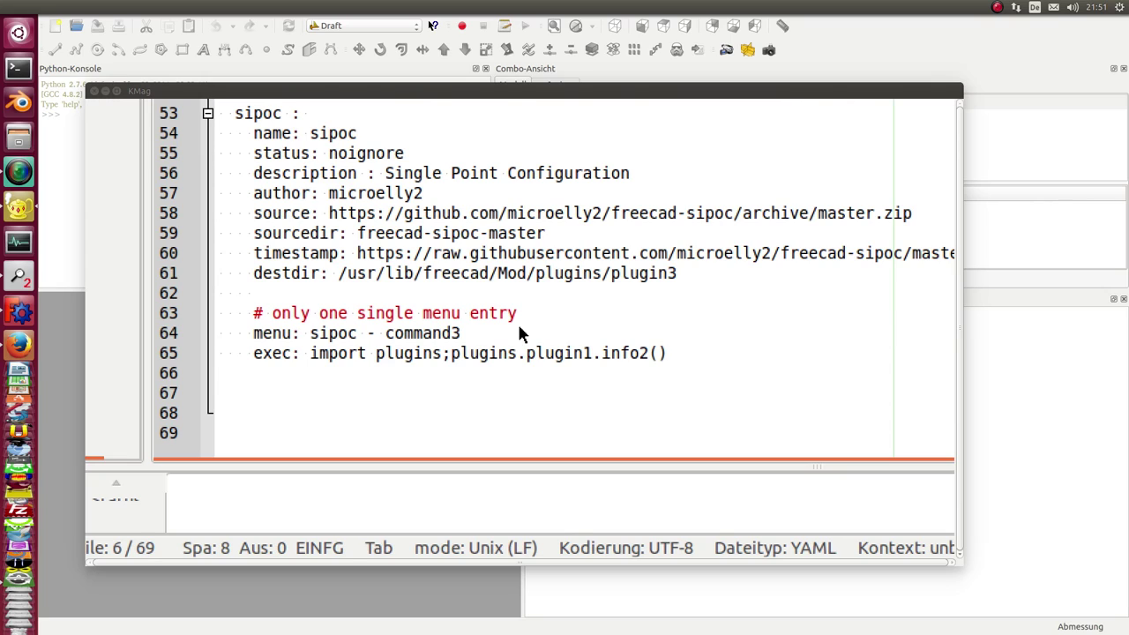
pyautogui.click(519, 331)
# Step: Show FreeCAD's Plugins menu with the pluginloader, sipoc and draw dim commands
pyautogui.scroll(8, 519, 331)
pyautogui.scroll(3, 519, 328)
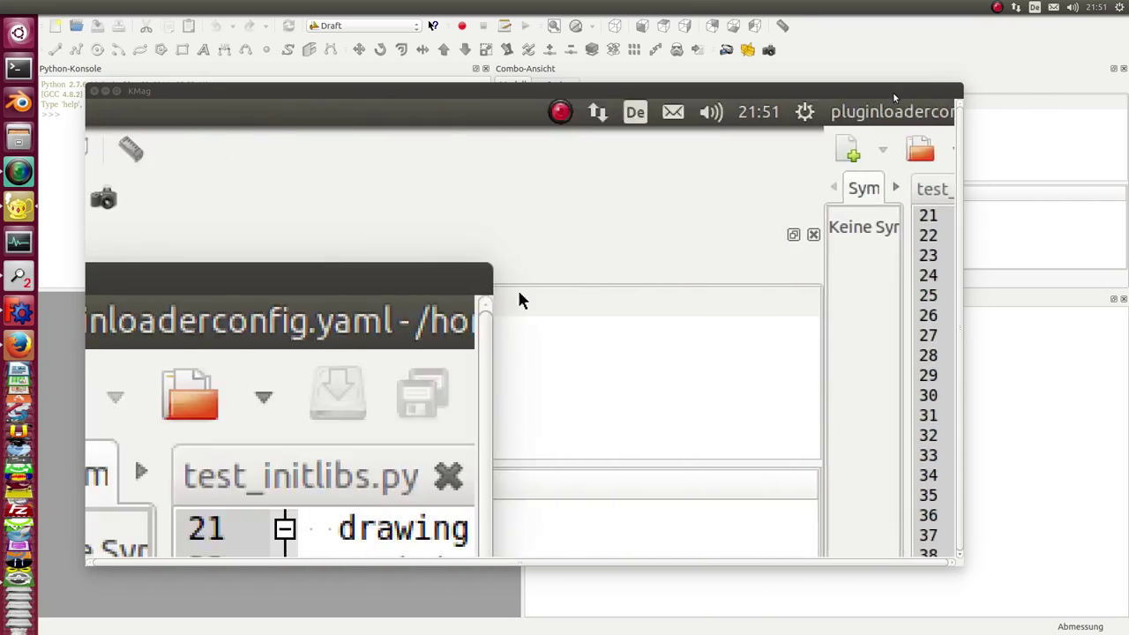
pyautogui.moveTo(705, 91); pyautogui.dragTo(1039, 135)
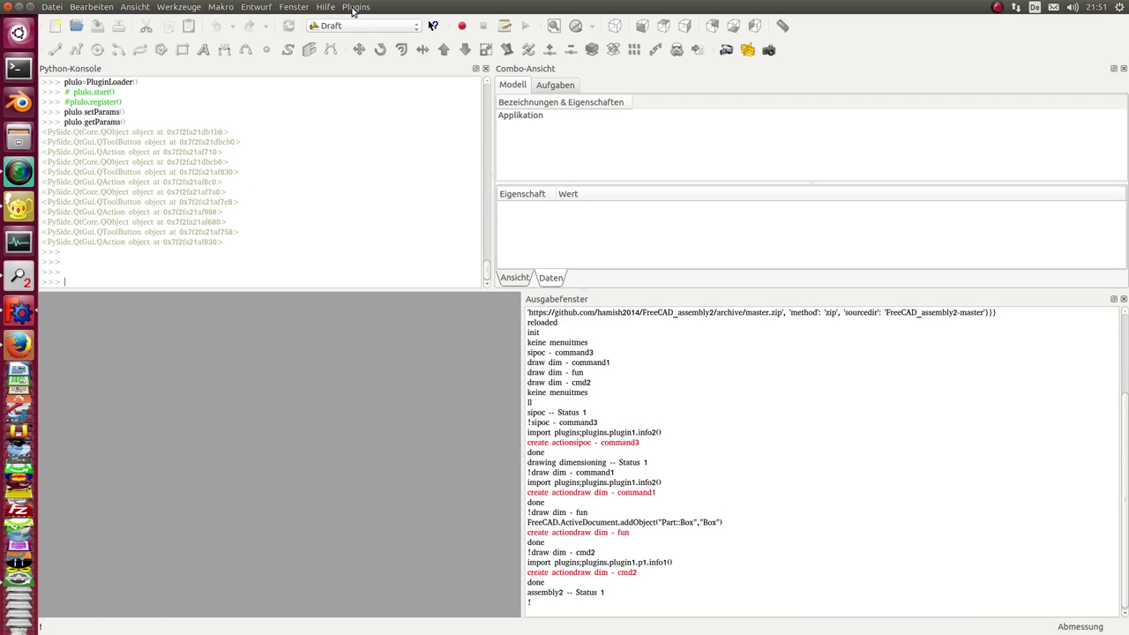
pyautogui.click(354, 10)
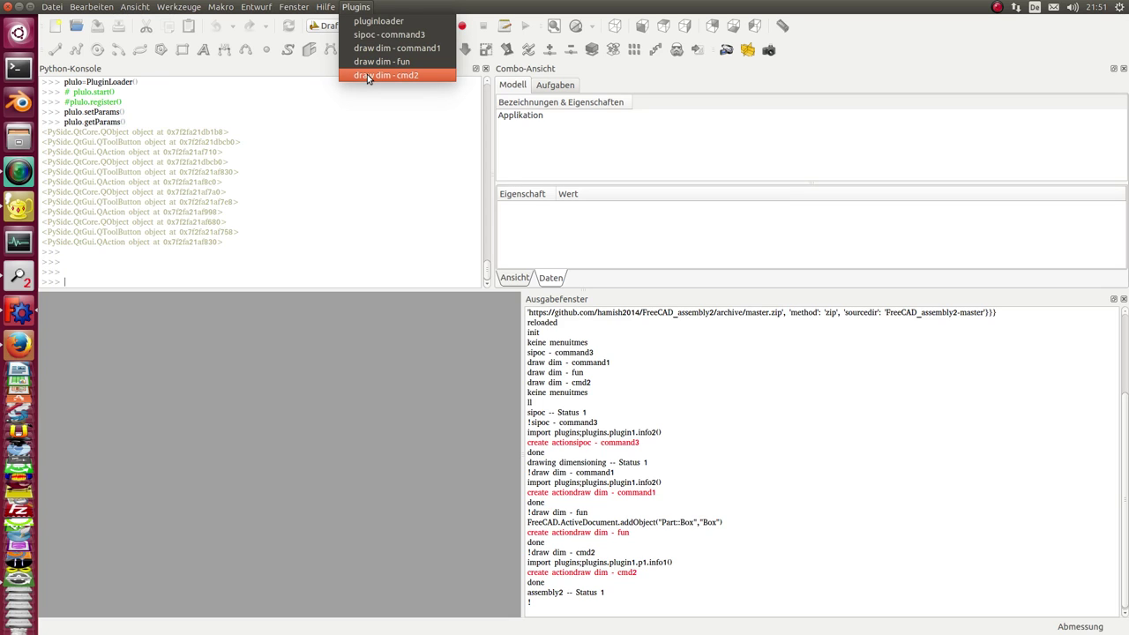
# Step: In the Plugin Loader, select the sipoc package and run it, acknowledging the messages
pyautogui.click(368, 22)
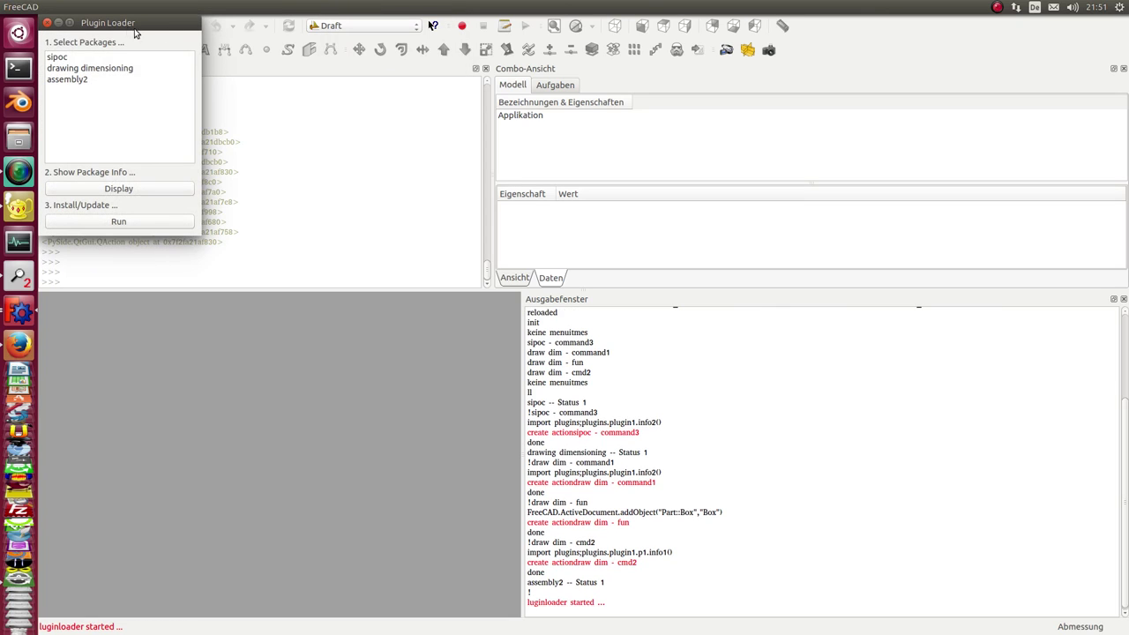
pyautogui.moveTo(156, 22)
pyautogui.mouseDown()
pyautogui.moveTo(255, 34)
pyautogui.moveTo(380, 81)
pyautogui.mouseUp()
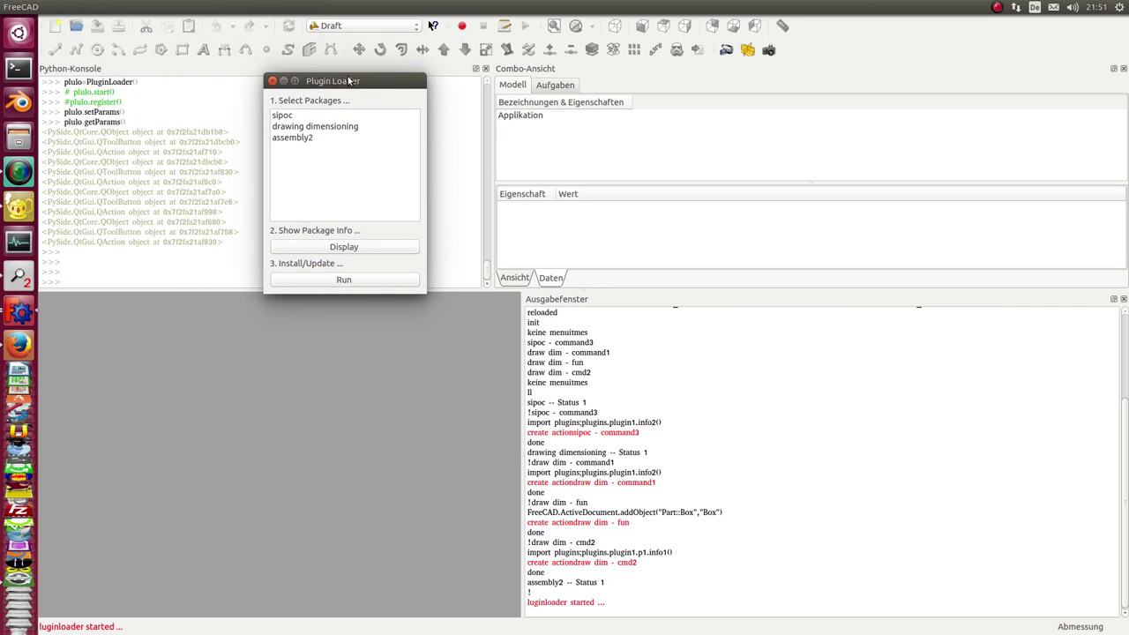
pyautogui.click(275, 116)
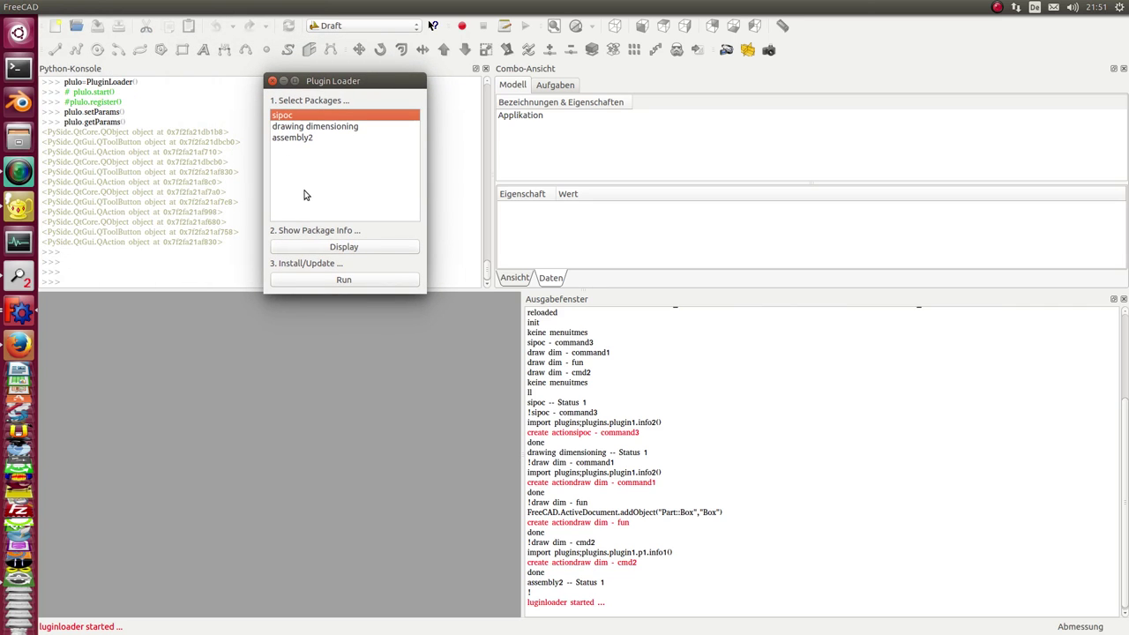
pyautogui.click(316, 248)
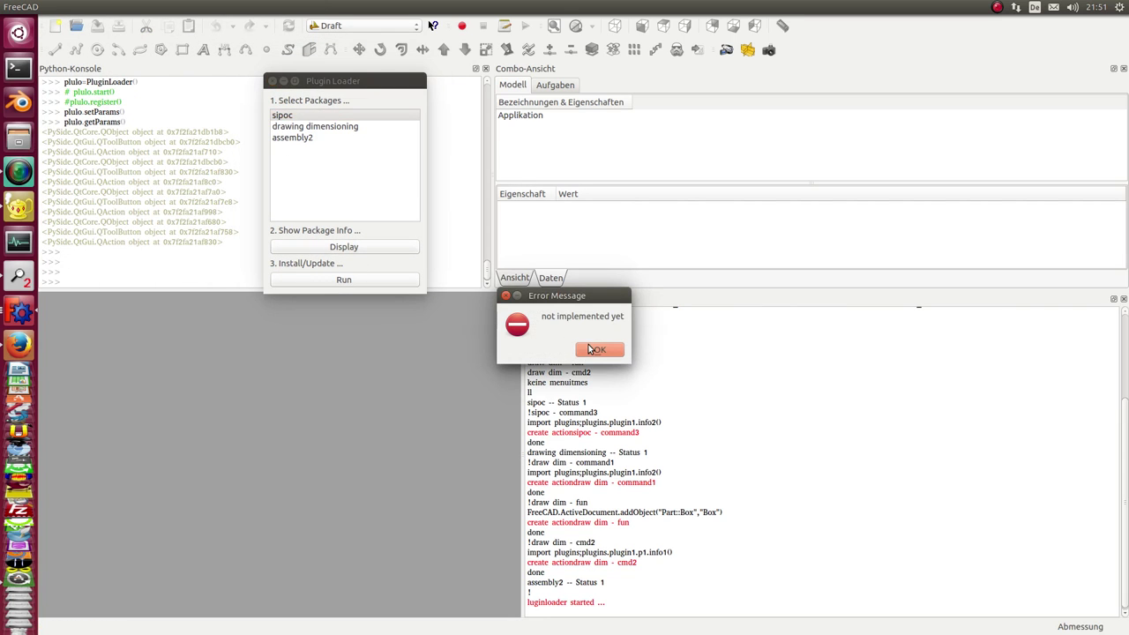
pyautogui.click(589, 353)
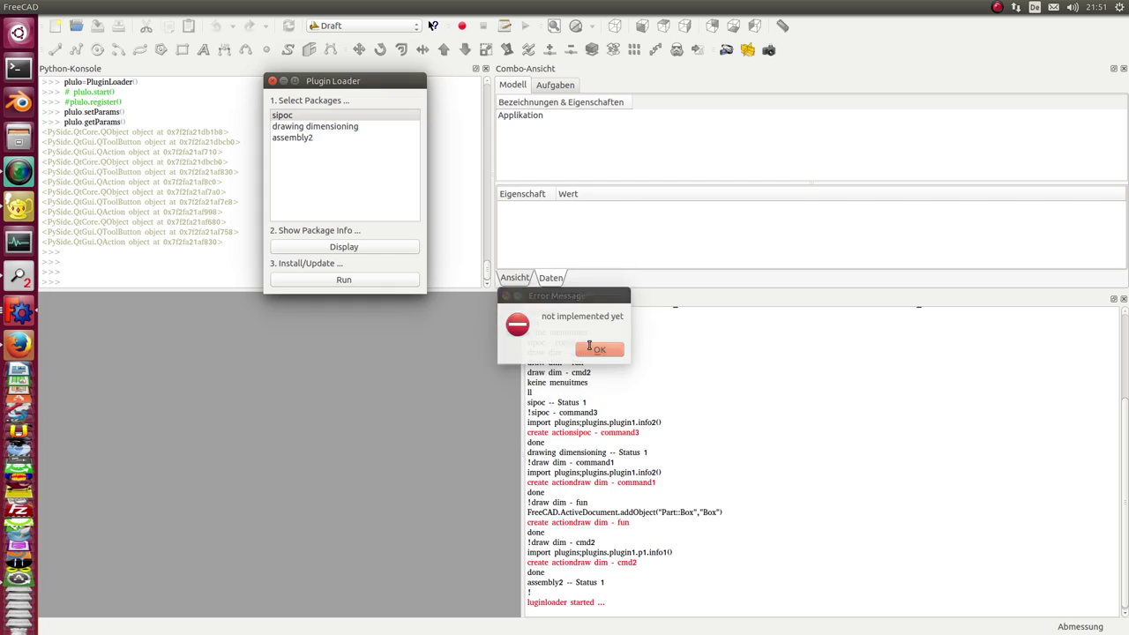
pyautogui.click(337, 281)
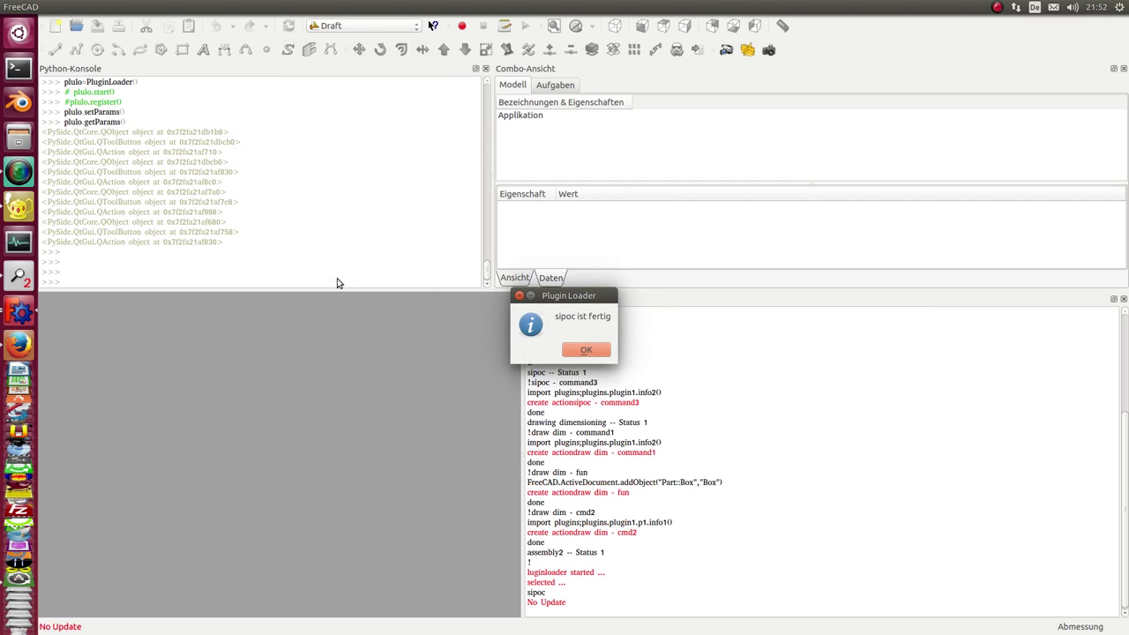
pyautogui.click(581, 352)
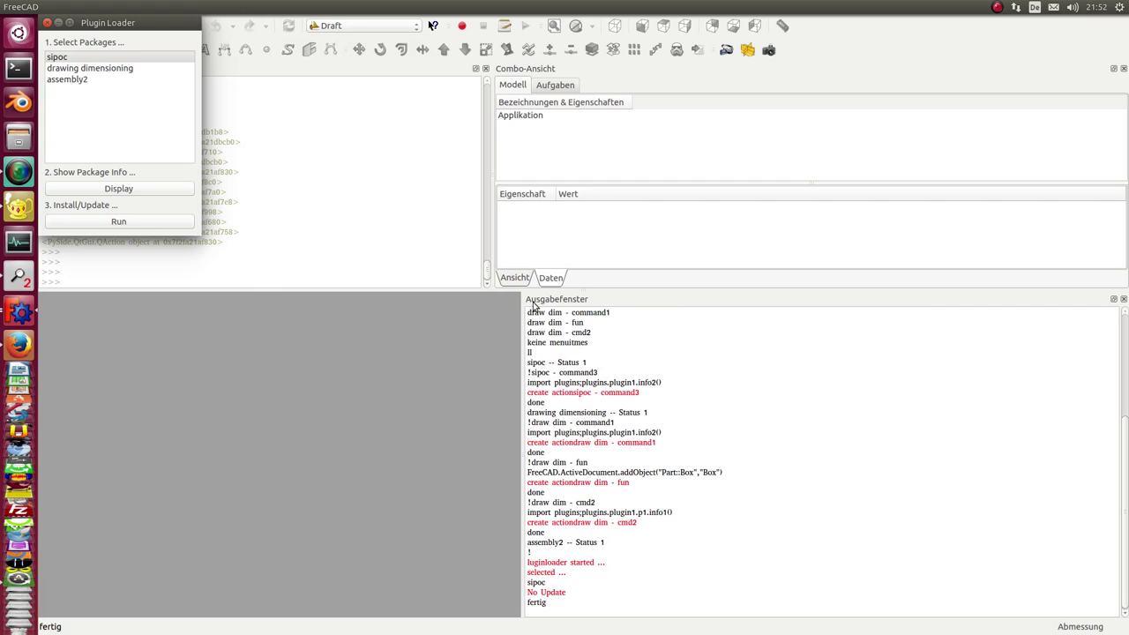
# Step: Close the Plugin Loader and run sipoc - command3, dismissing the Plugin 2 TEST DIALOG
pyautogui.click(47, 23)
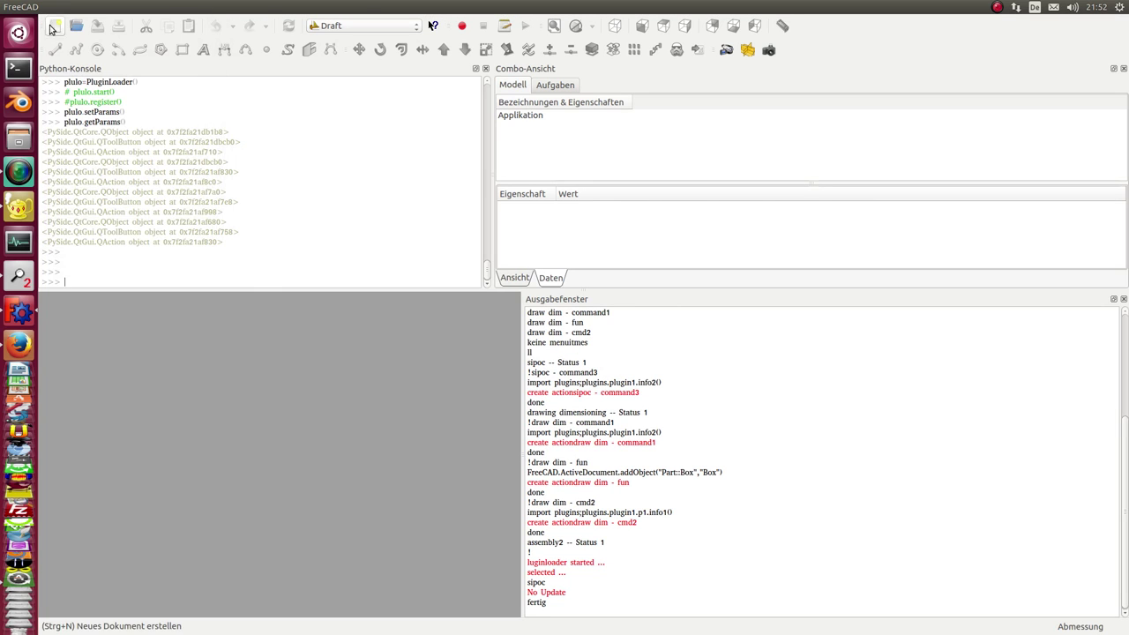
pyautogui.click(357, 7)
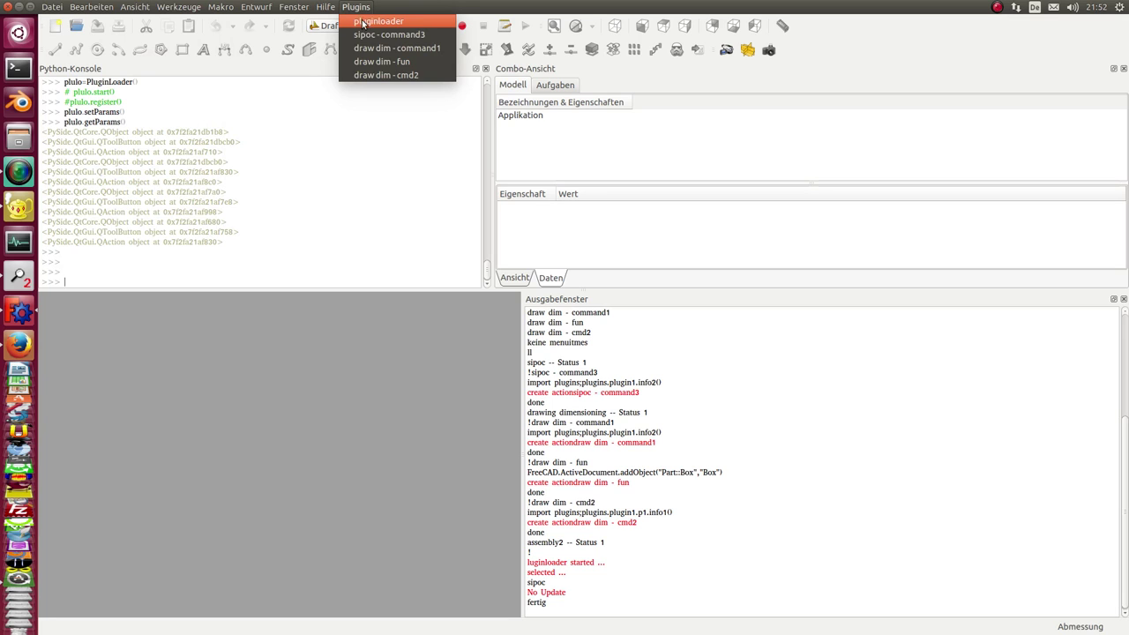
pyautogui.click(381, 35)
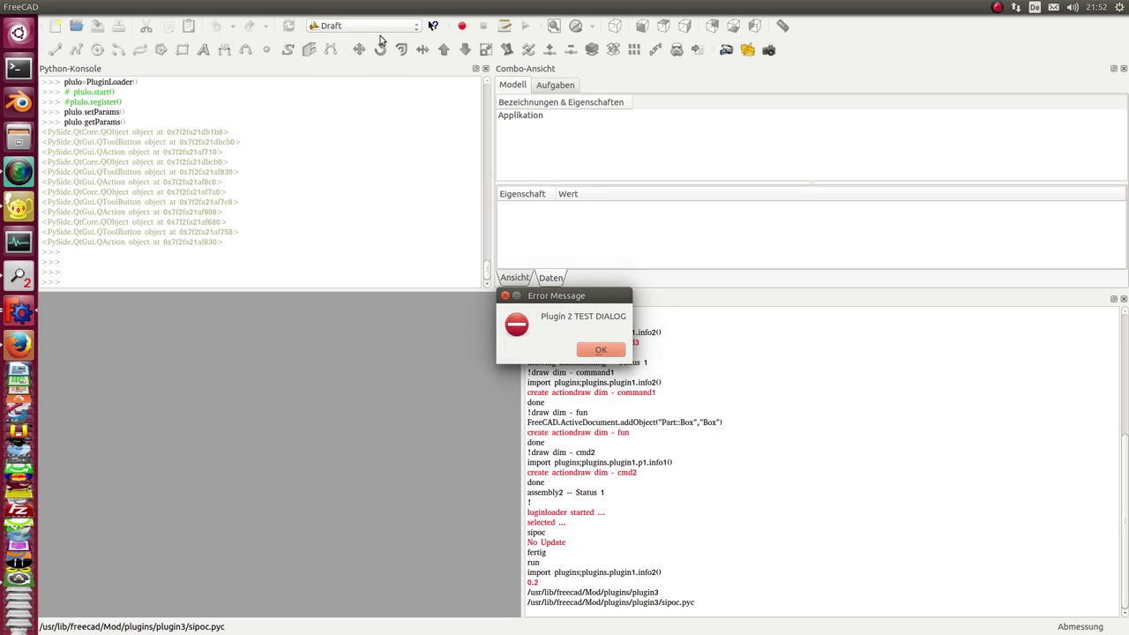
pyautogui.click(598, 350)
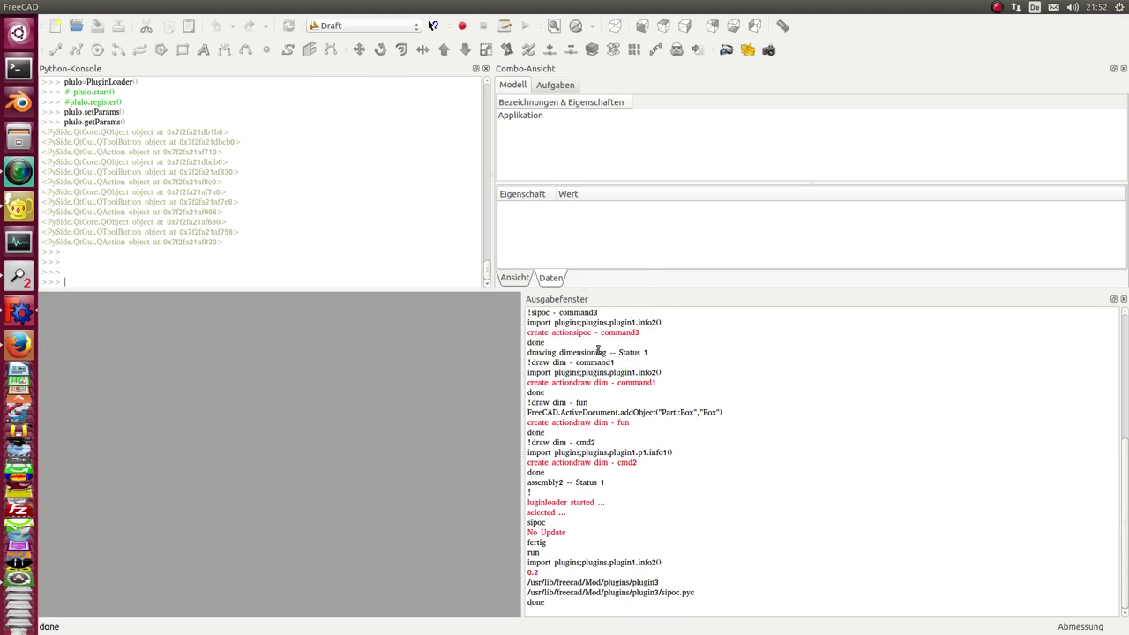
# Step: Run the draw dim - command1 plugin command and dismiss its test dialog
pyautogui.click(353, 7)
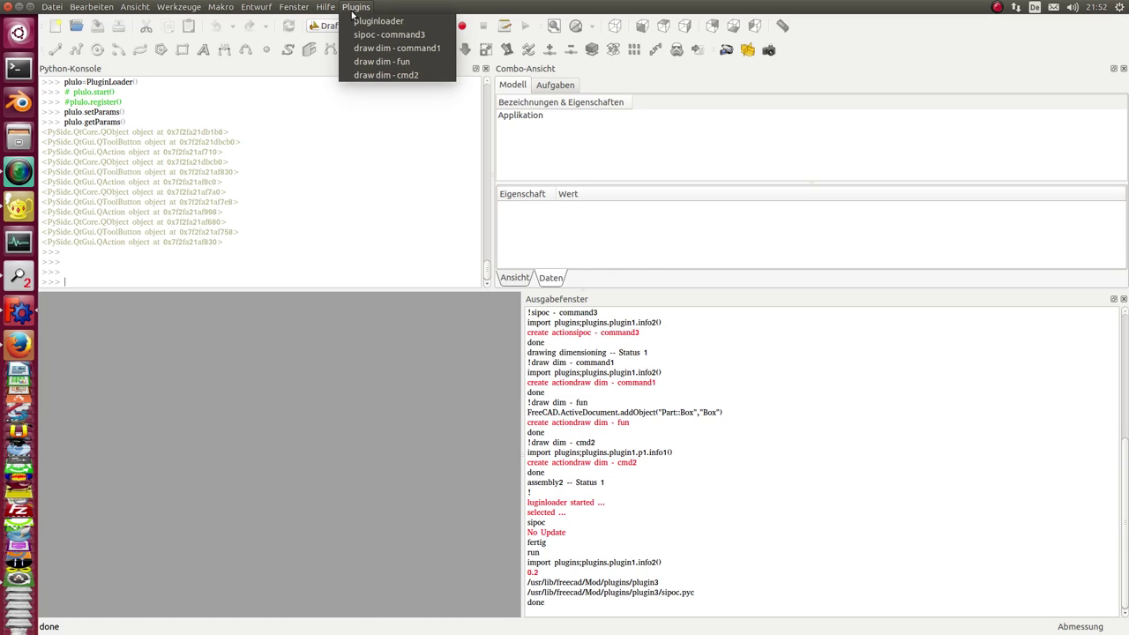
pyautogui.click(371, 49)
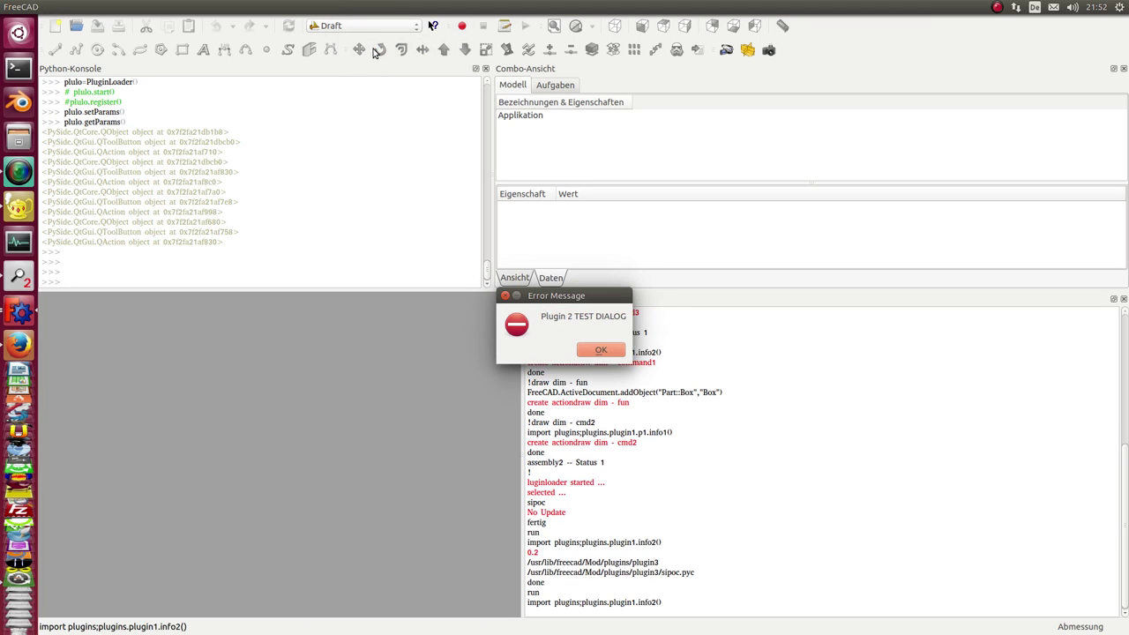
pyautogui.click(594, 351)
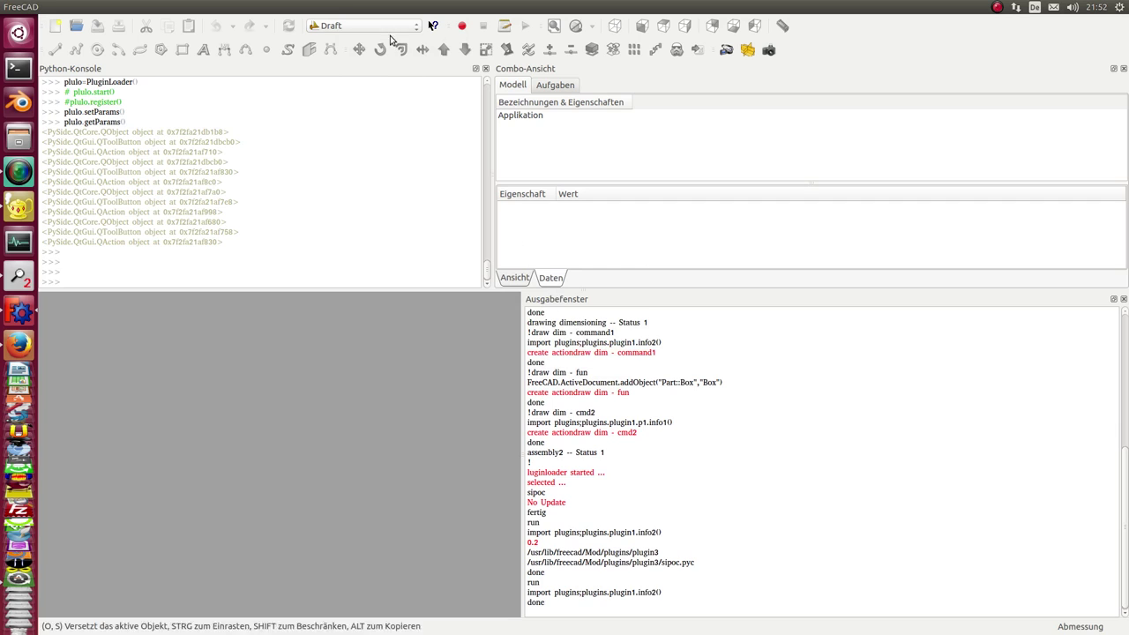
# Step: Run the draw dim - cmd2 plugin command and dismiss the Plugin 1 TEST DIALOG
pyautogui.click(356, 8)
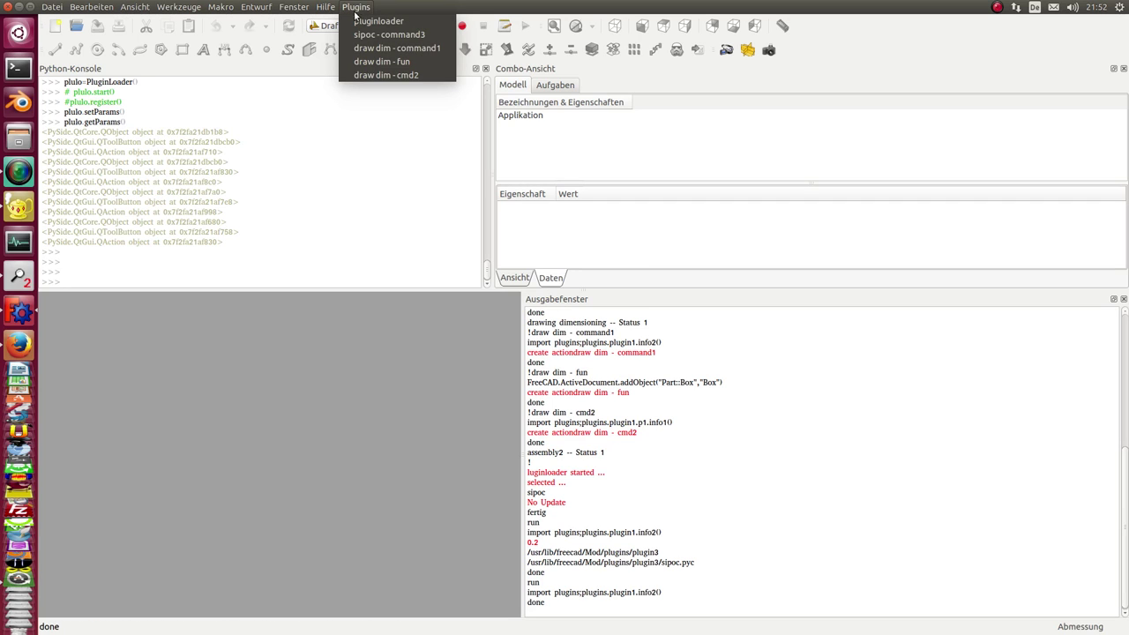
pyautogui.click(378, 76)
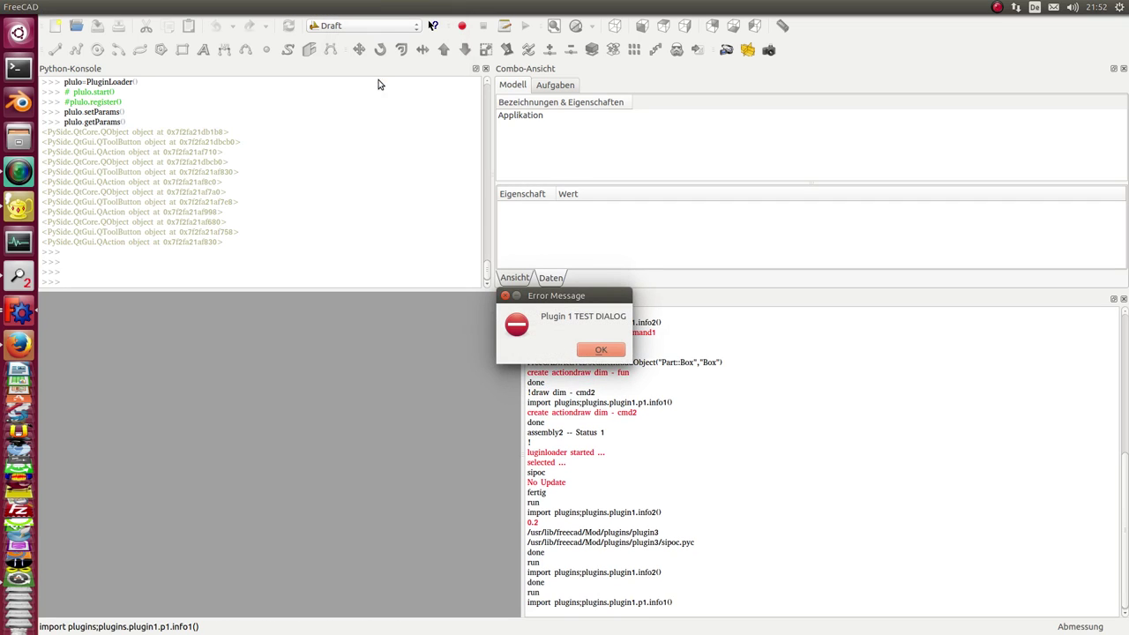
pyautogui.click(581, 352)
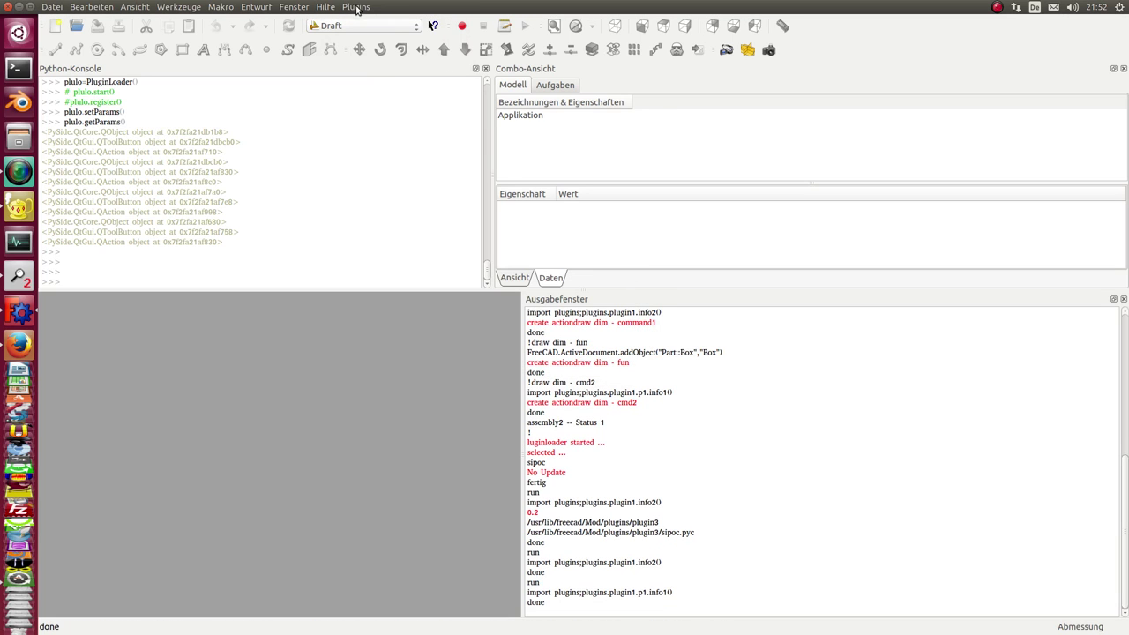
pyautogui.click(354, 8)
# Step: Create the empty Unbenannt document, then inspect pluginloaderconfig.yaml's plugin entries in Geany through KMag
pyautogui.click(304, 216)
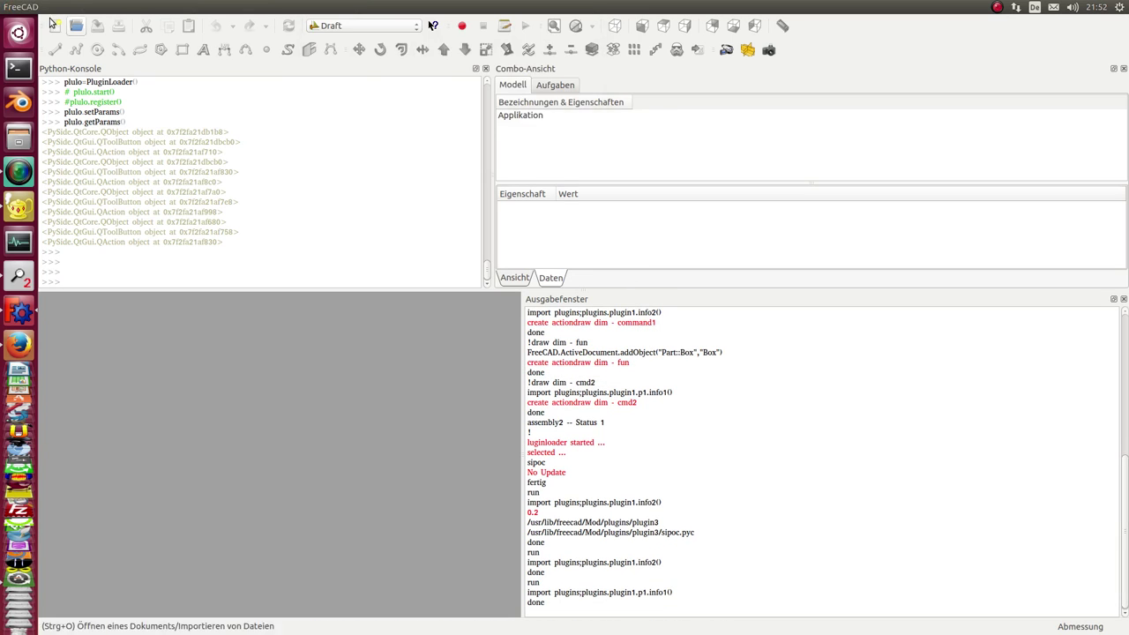
pyautogui.click(56, 26)
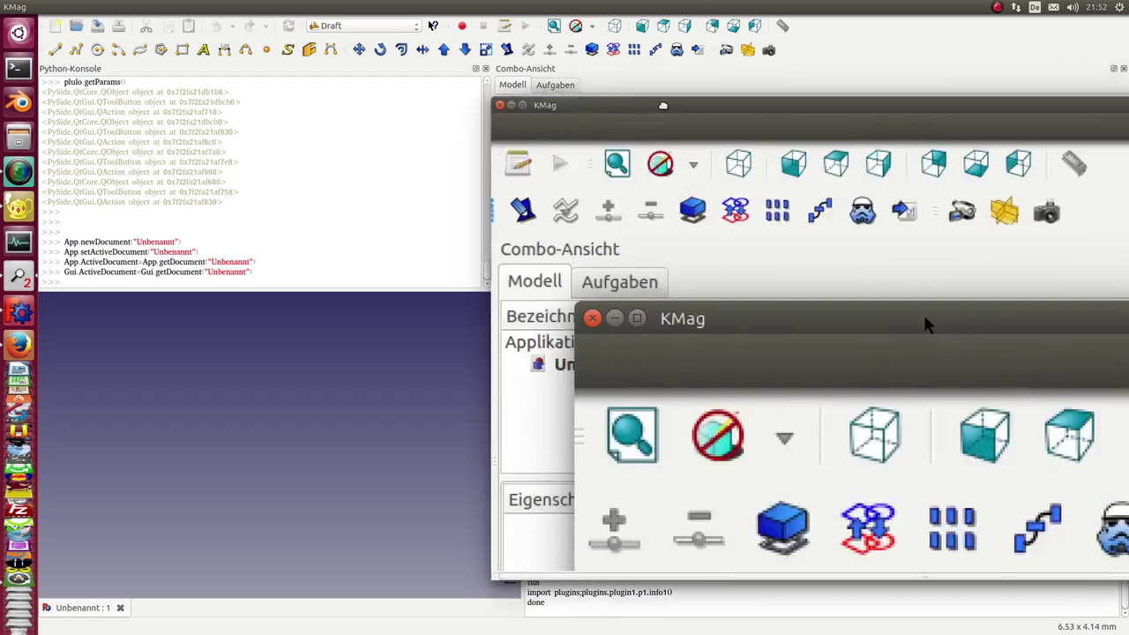
pyautogui.moveTo(945, 103); pyautogui.dragTo(504, 103)
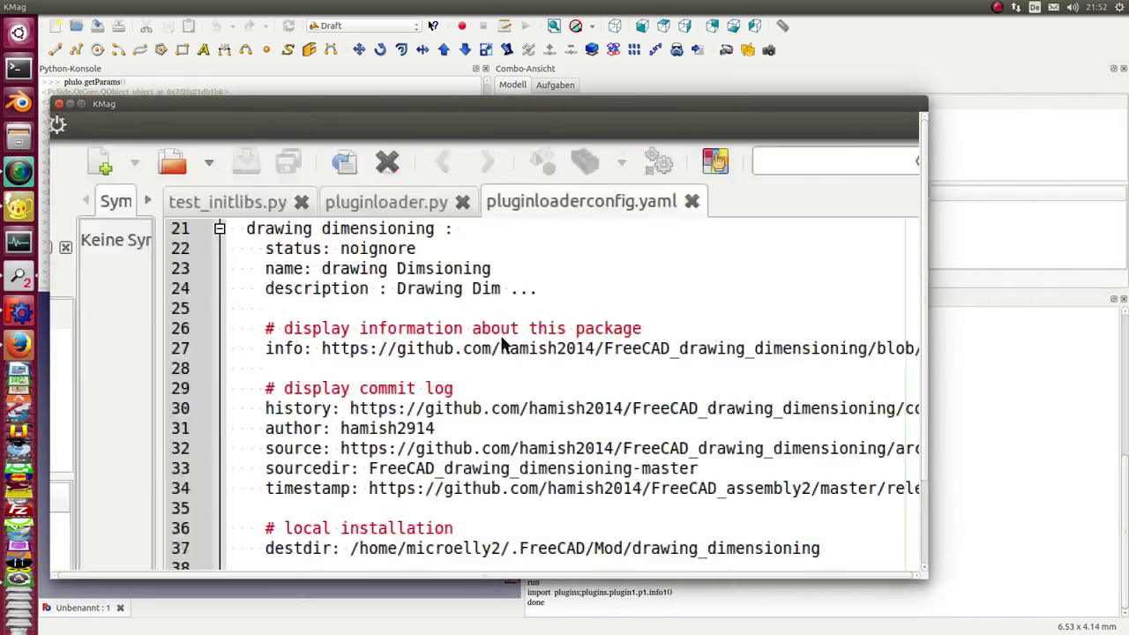
pyautogui.scroll(-5, 484, 346)
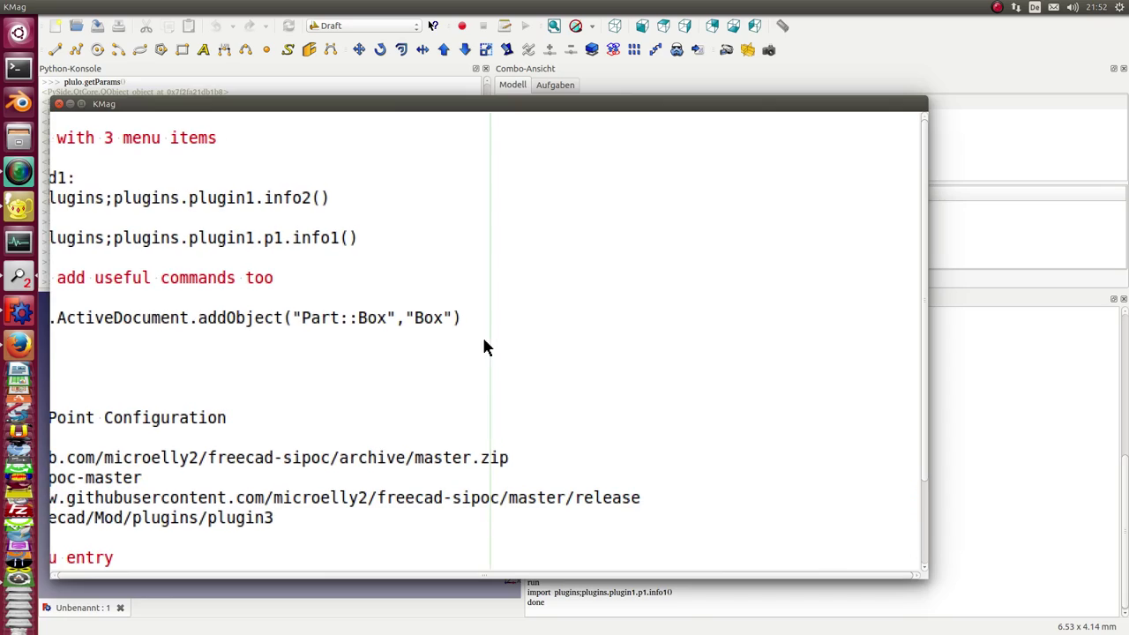
pyautogui.click(484, 346)
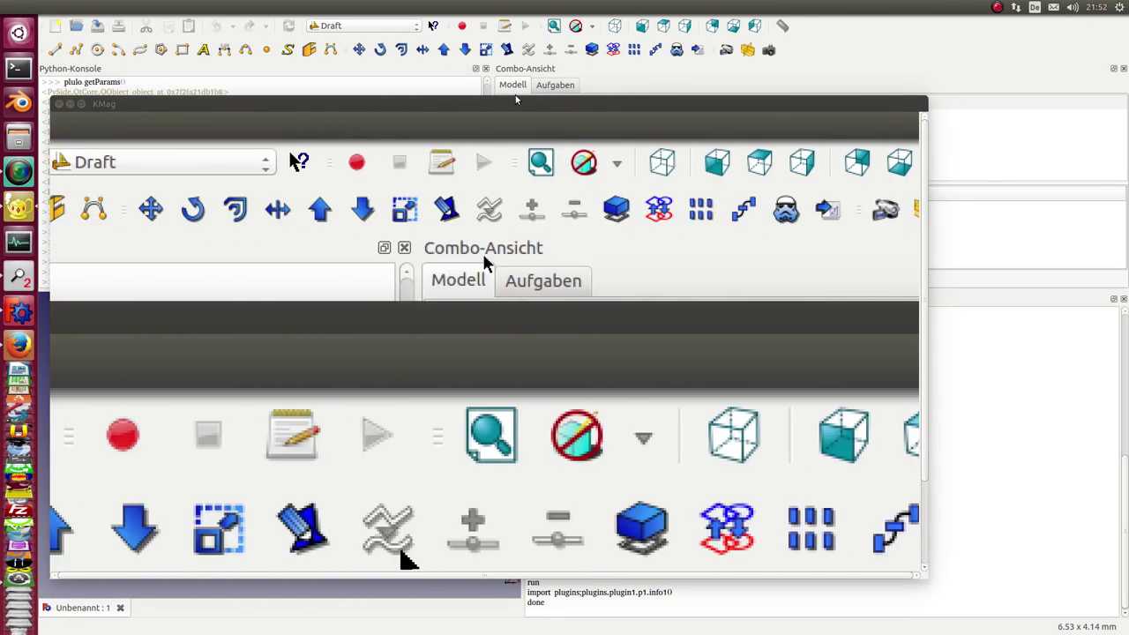
pyautogui.moveTo(511, 104); pyautogui.dragTo(1128, 104)
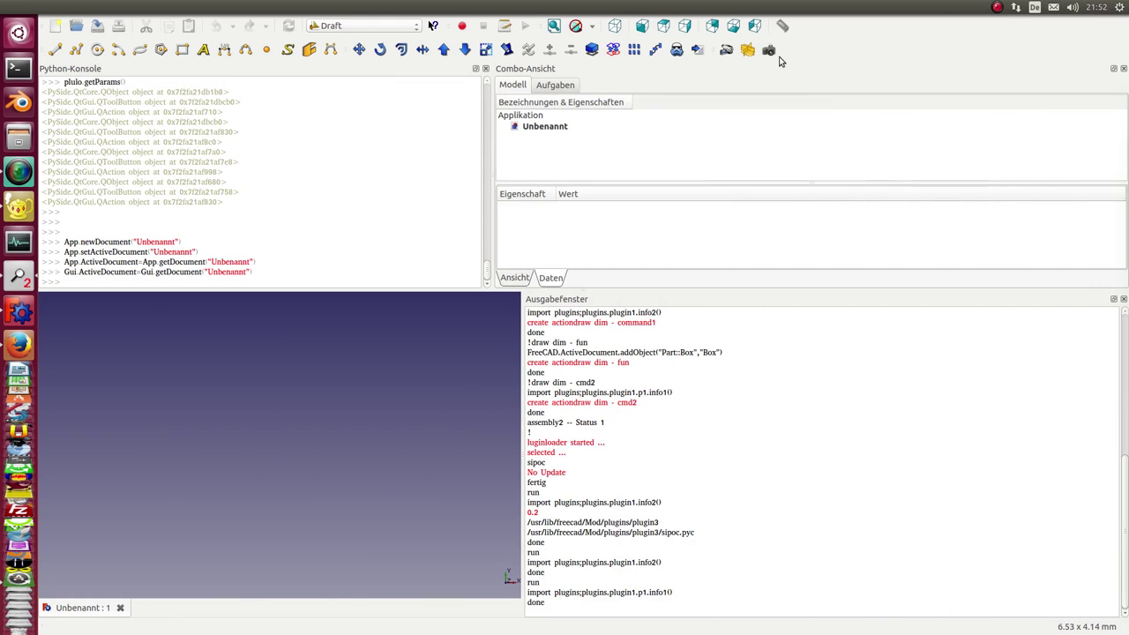
# Step: Run draw dim - fun to add a Box, recompute, and fit it in the 3D view
pyautogui.click(338, 124)
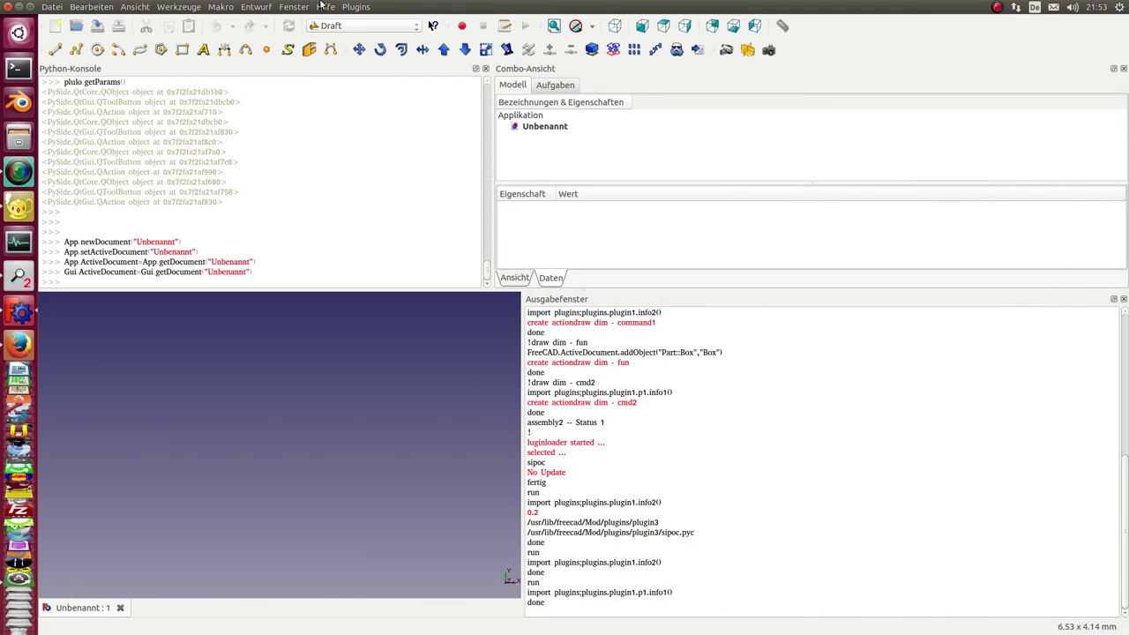
pyautogui.click(349, 7)
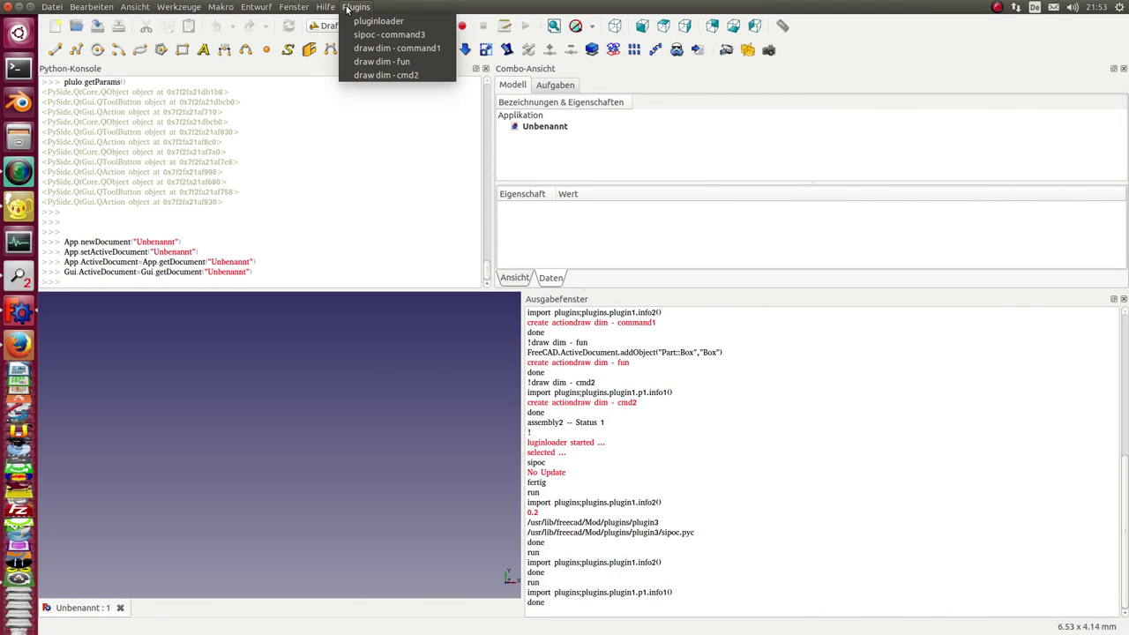
pyautogui.click(381, 62)
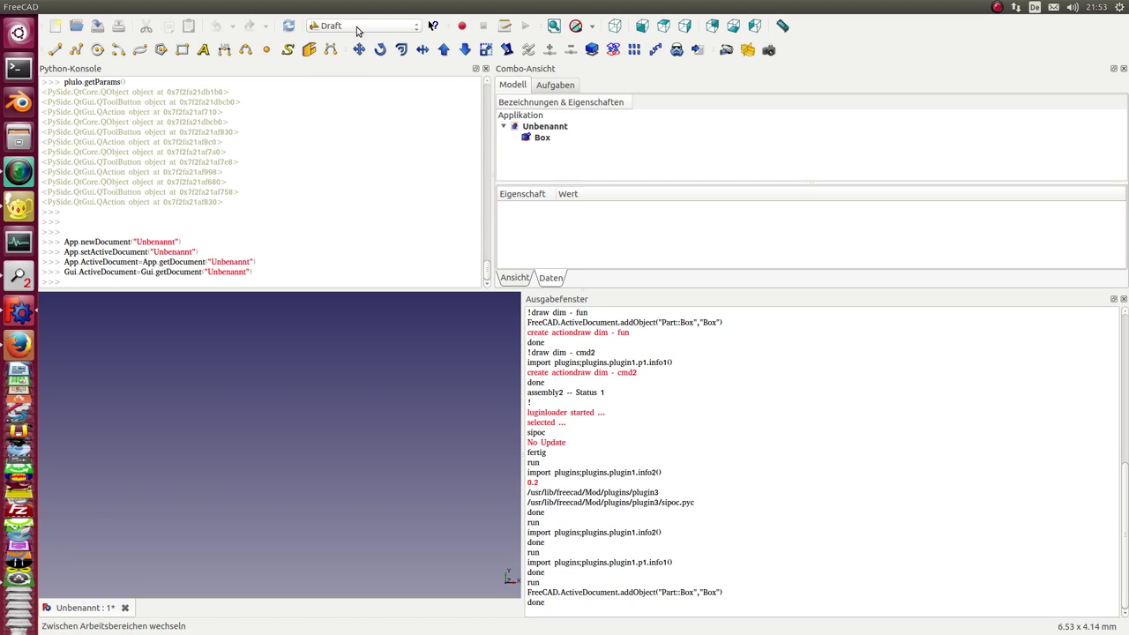
pyautogui.click(290, 27)
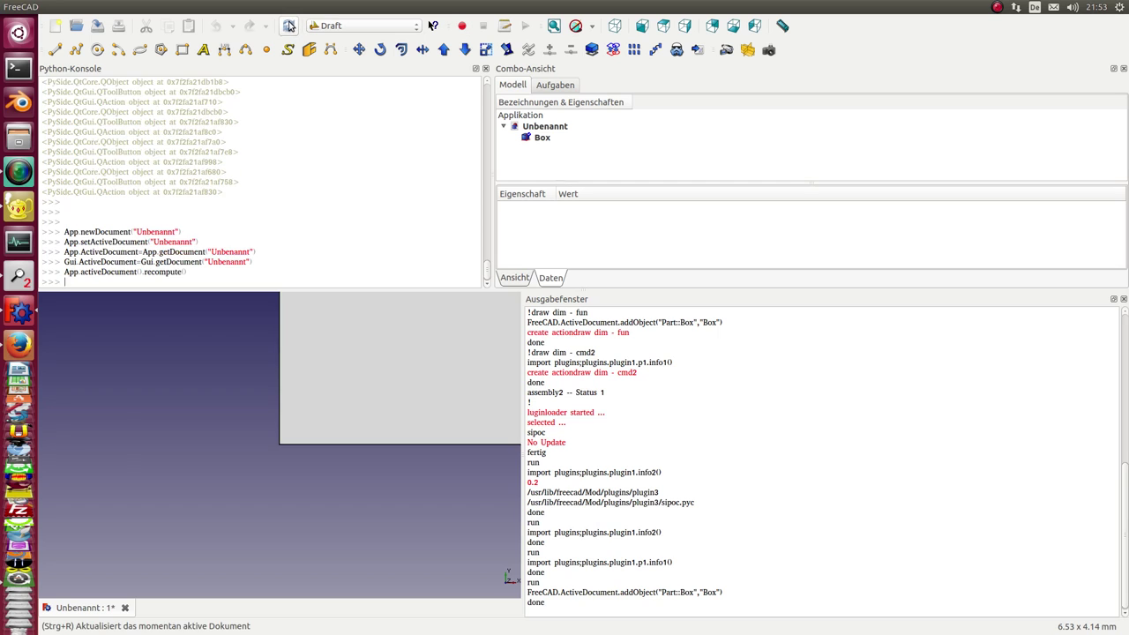
pyautogui.click(555, 28)
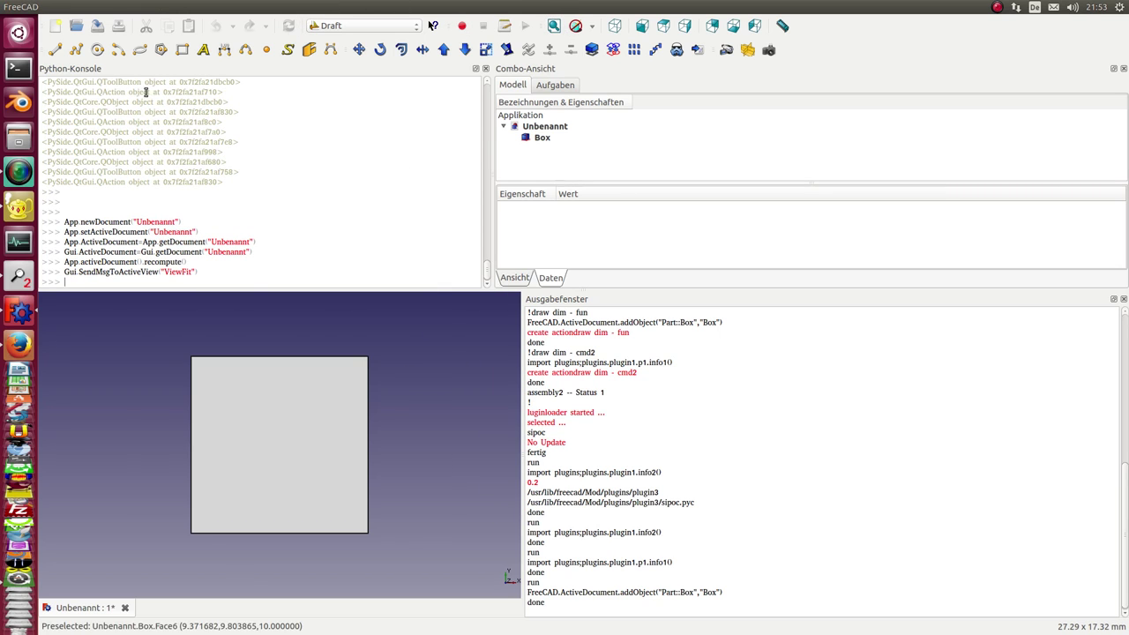
pyautogui.click(185, 7)
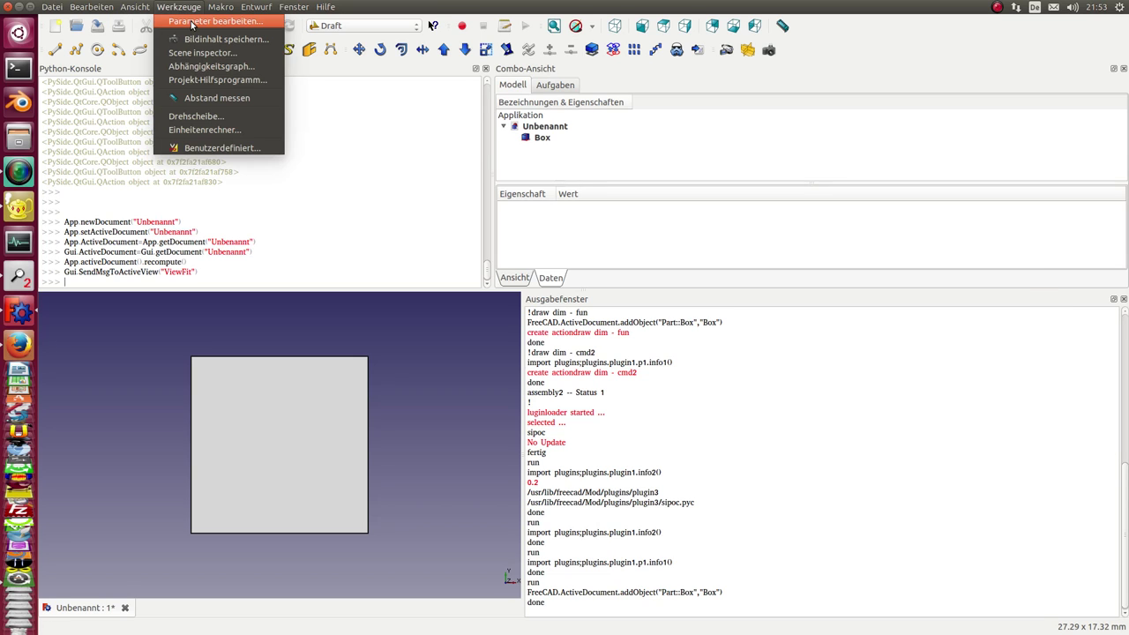
pyautogui.click(191, 24)
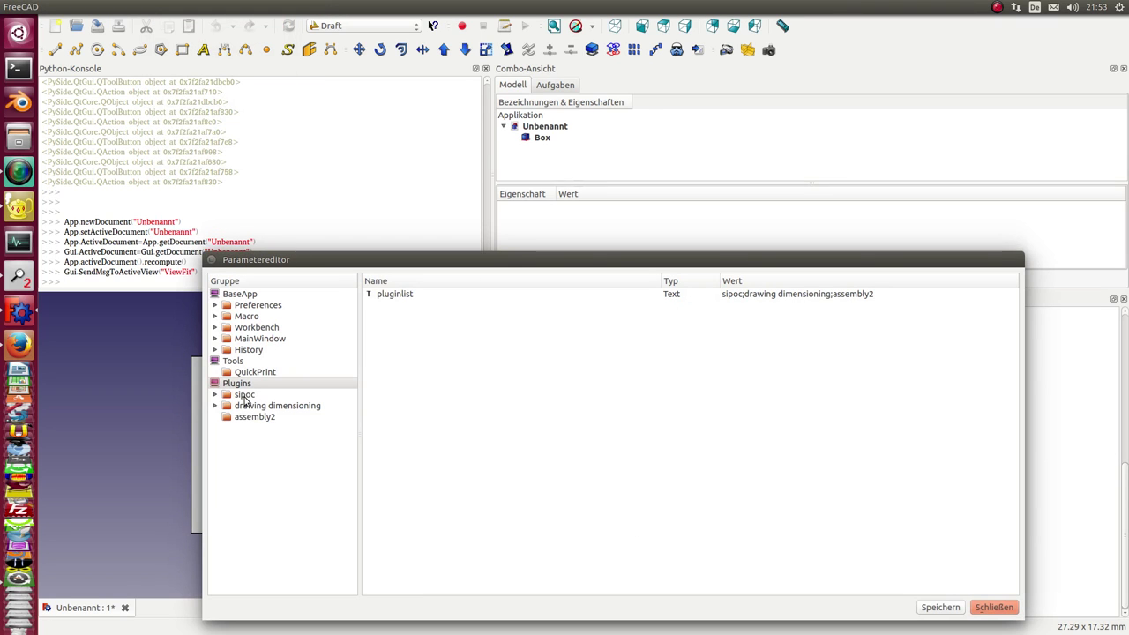
pyautogui.click(215, 395)
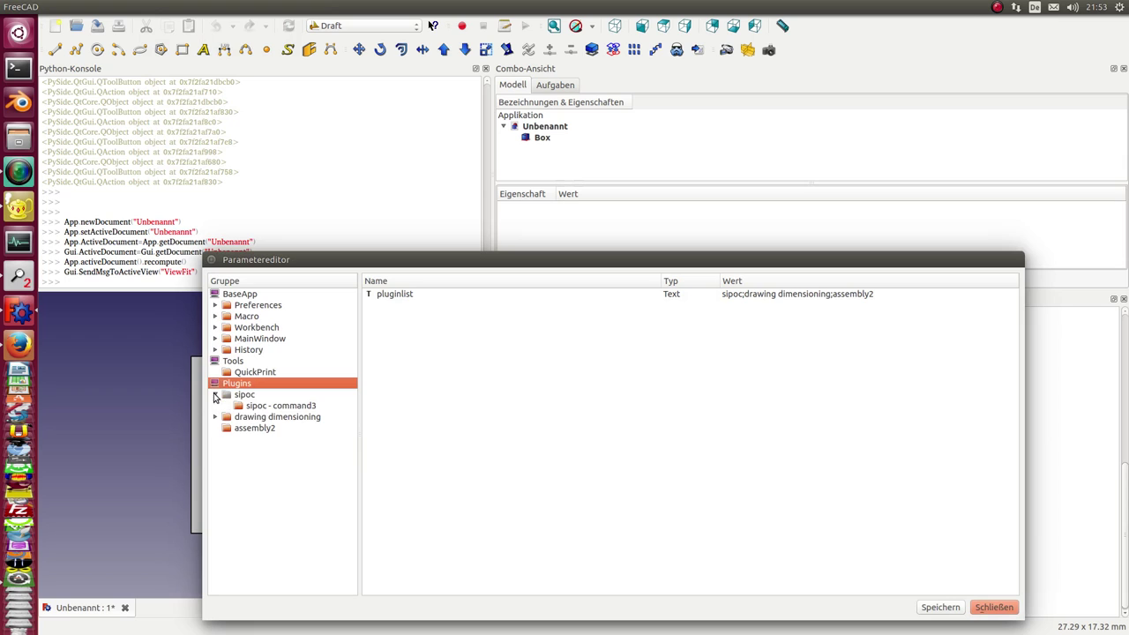
pyautogui.click(260, 408)
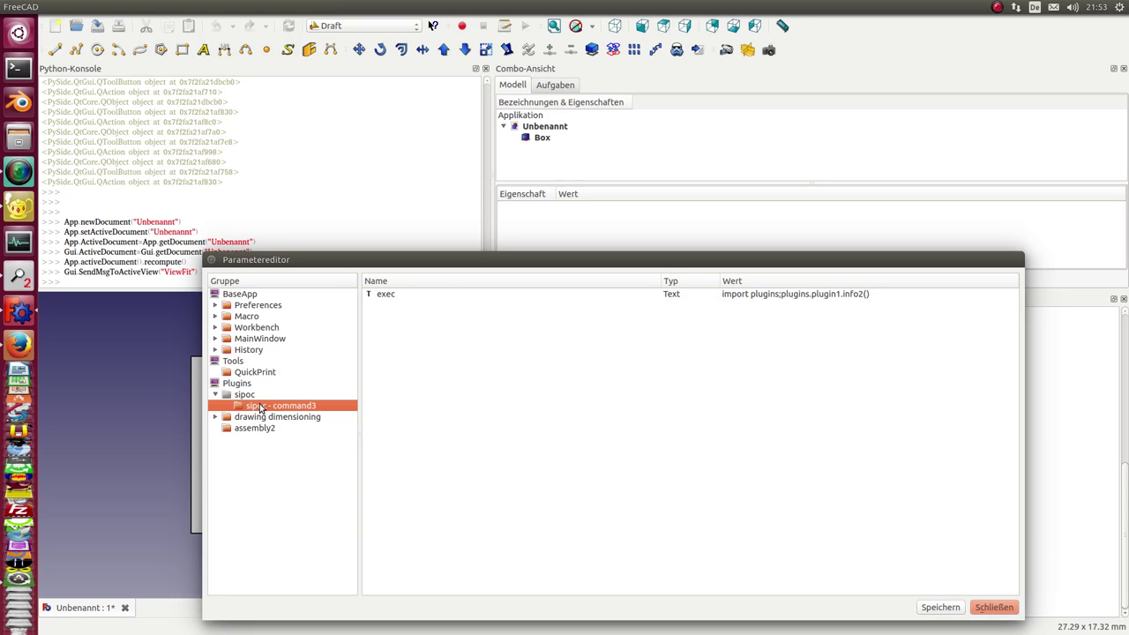
pyautogui.click(215, 416)
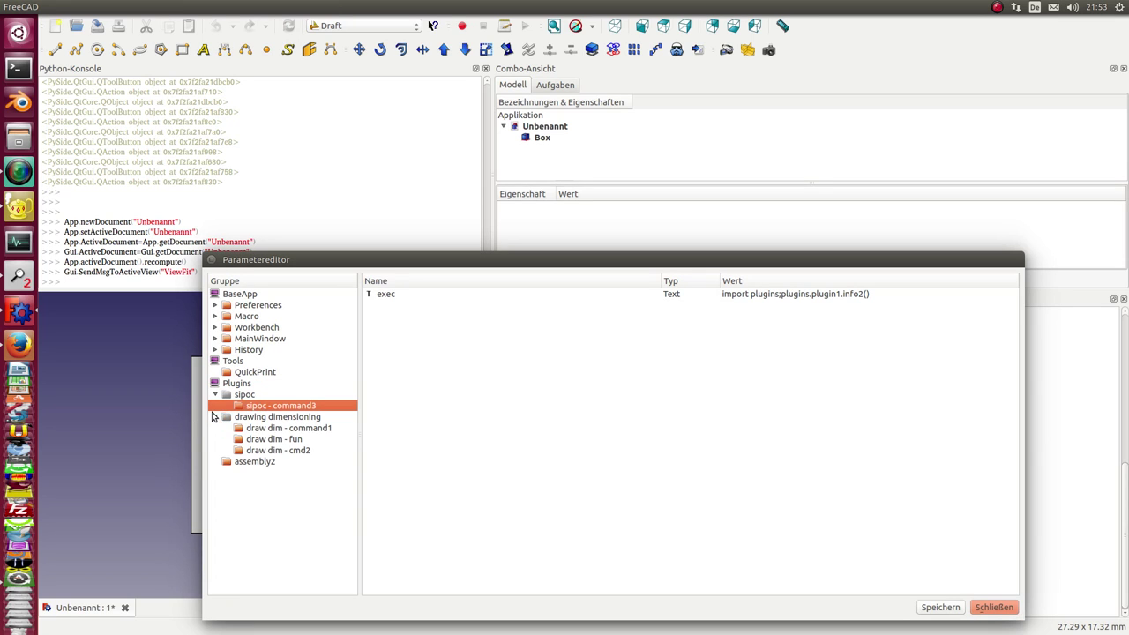
pyautogui.click(271, 429)
pyautogui.click(272, 440)
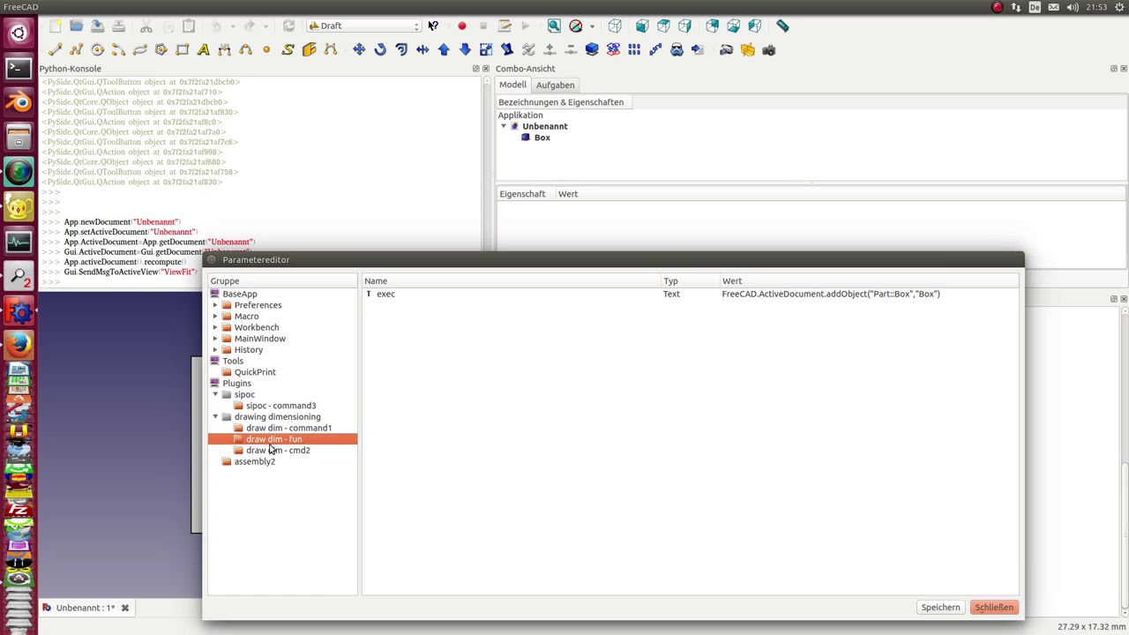
pyautogui.click(273, 451)
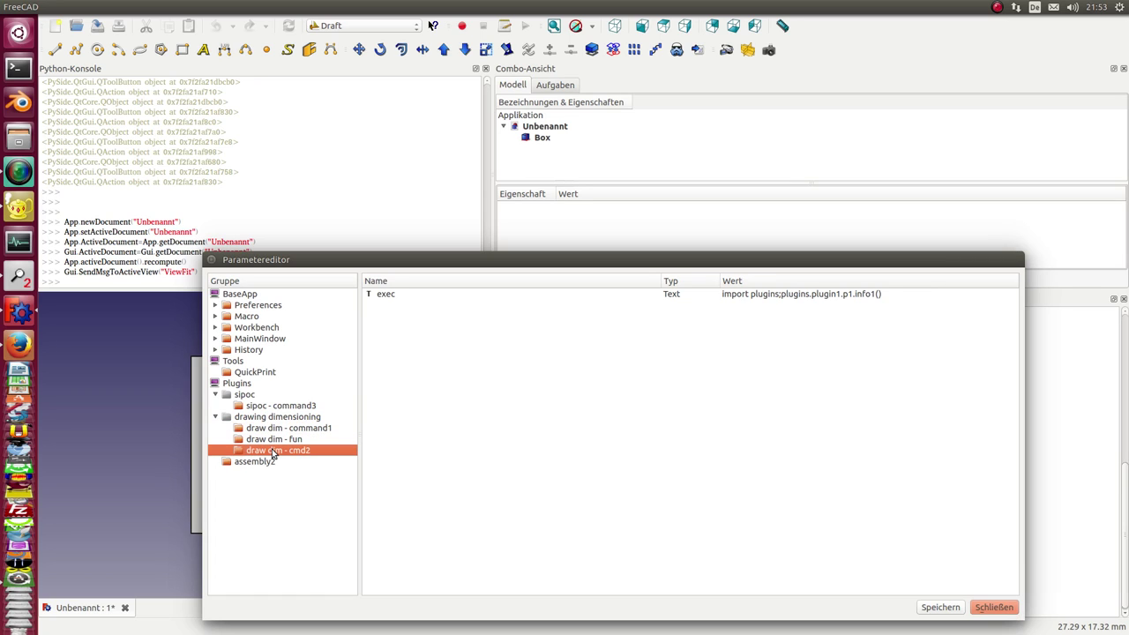
pyautogui.click(270, 441)
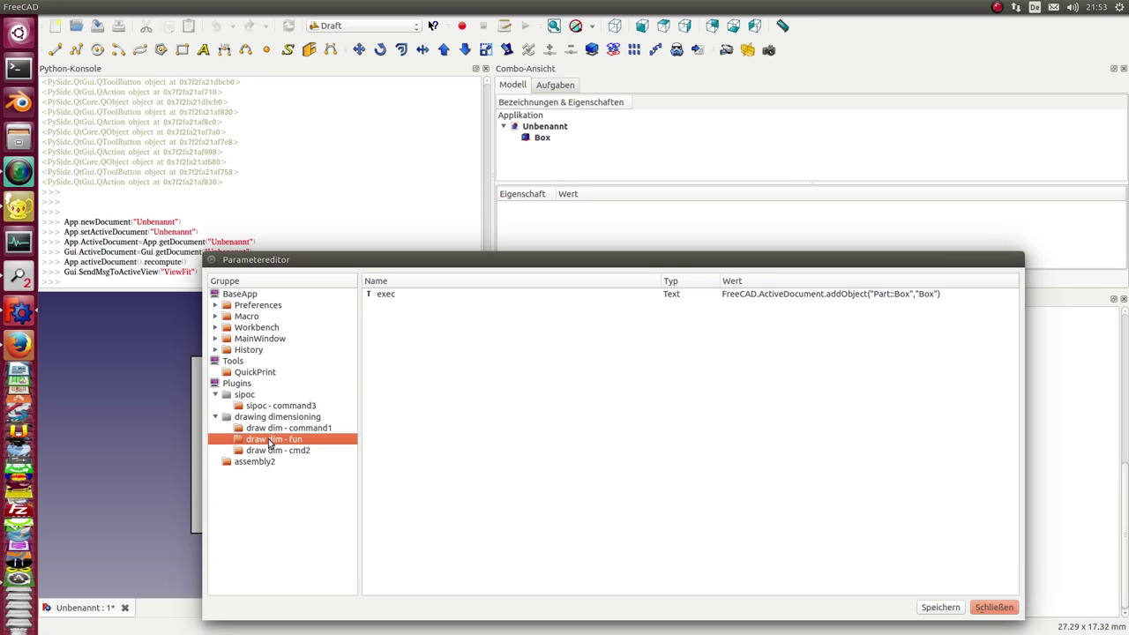
pyautogui.doubleClick(783, 297)
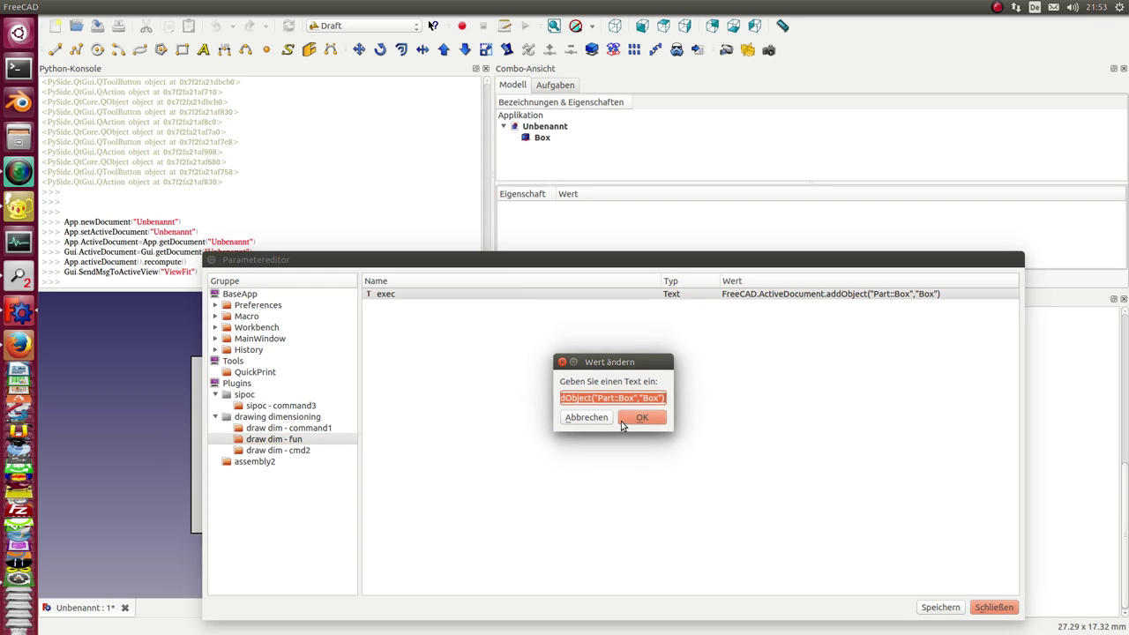
pyautogui.click(626, 423)
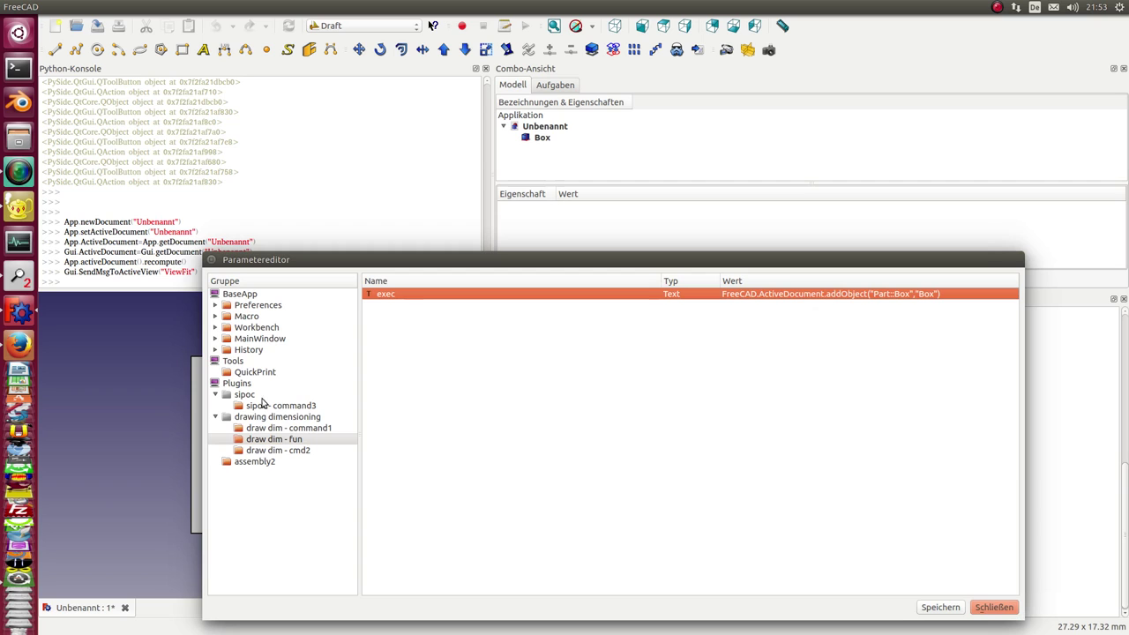
pyautogui.click(214, 394)
pyautogui.click(215, 406)
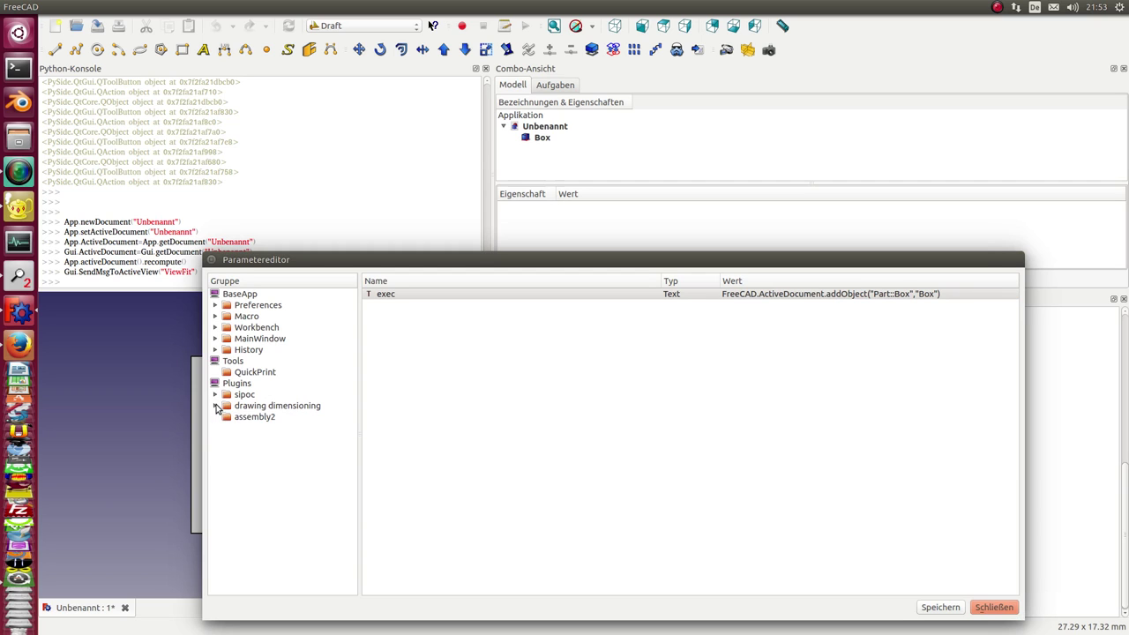
pyautogui.click(994, 607)
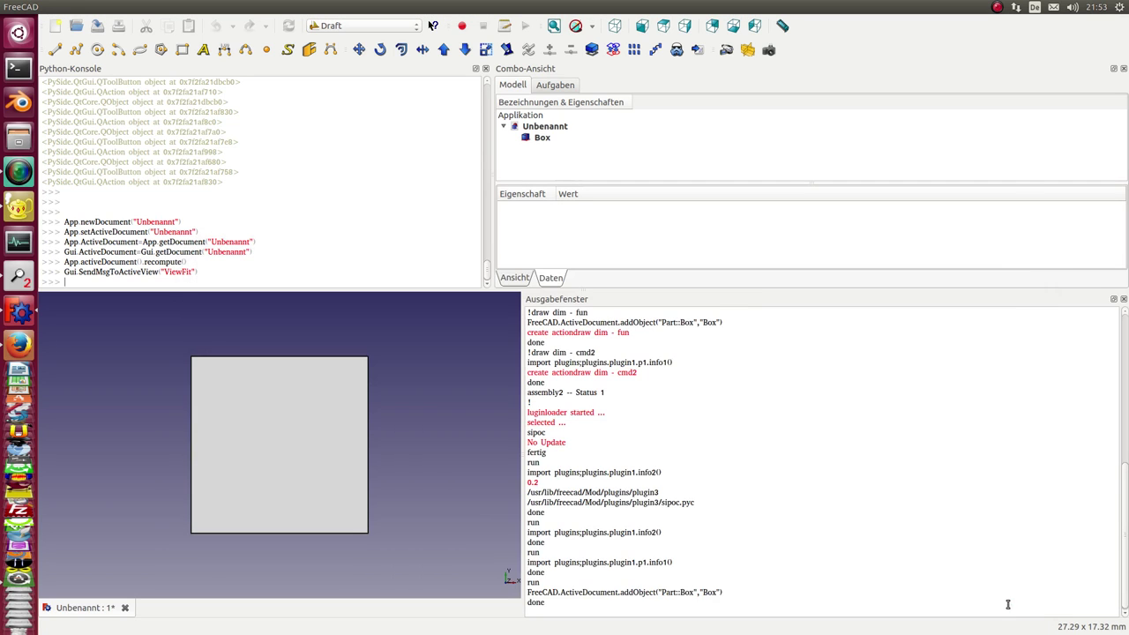